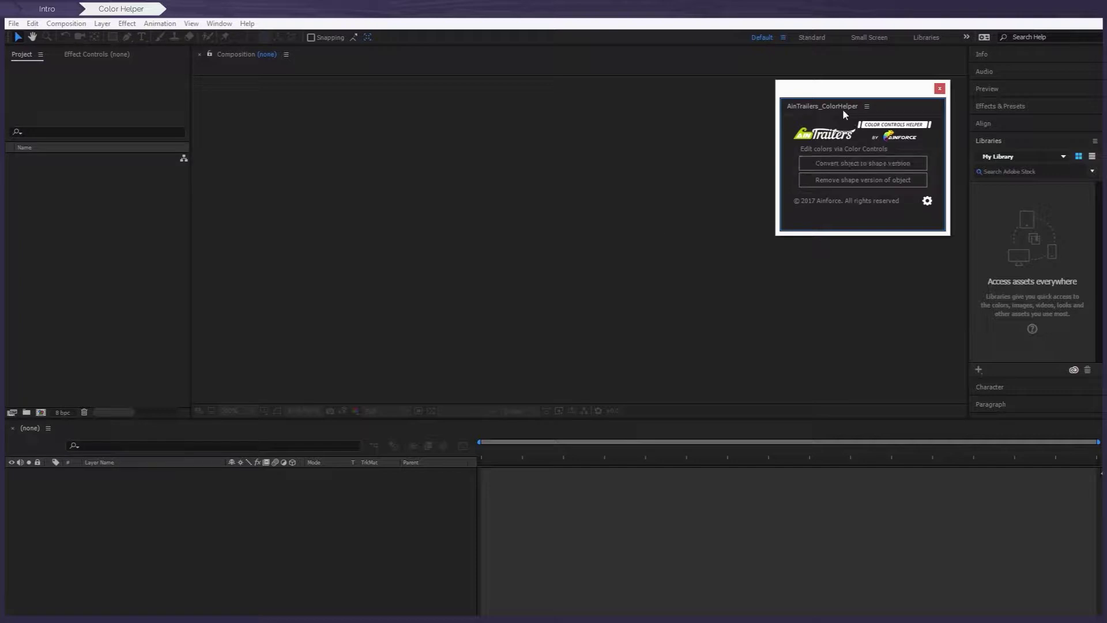
# Dock the AinTrailers_ColorHelper panel below Libraries and widen the right-hand panels
pyautogui.moveTo(831, 106); pyautogui.dragTo(1001, 406)
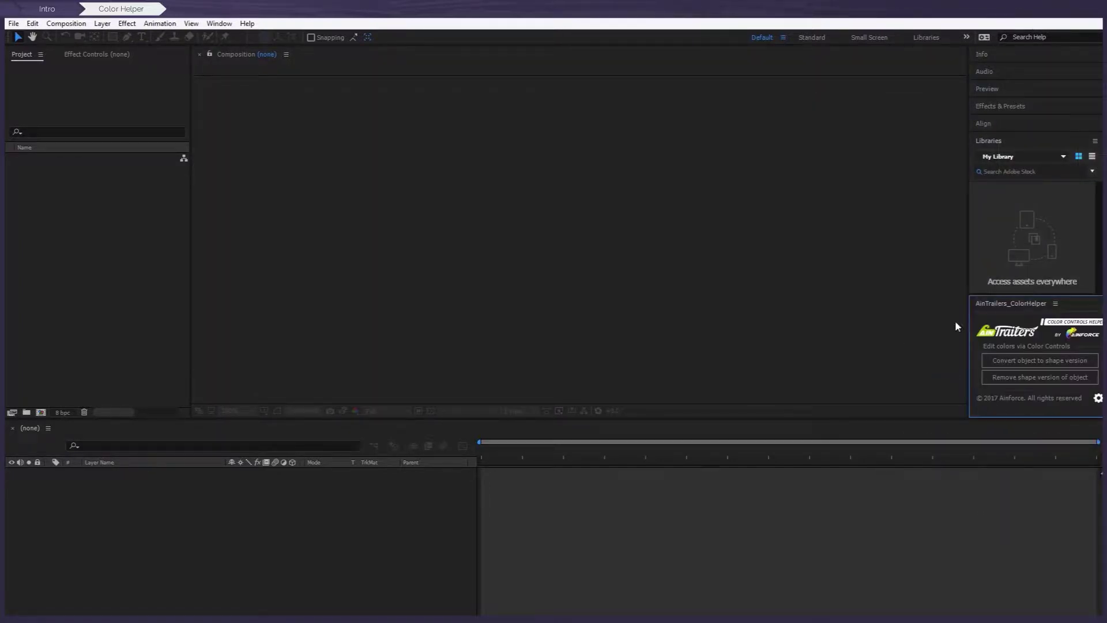
pyautogui.moveTo(969, 313); pyautogui.dragTo(955, 313)
pyautogui.hotkey('alt', 'Tab')
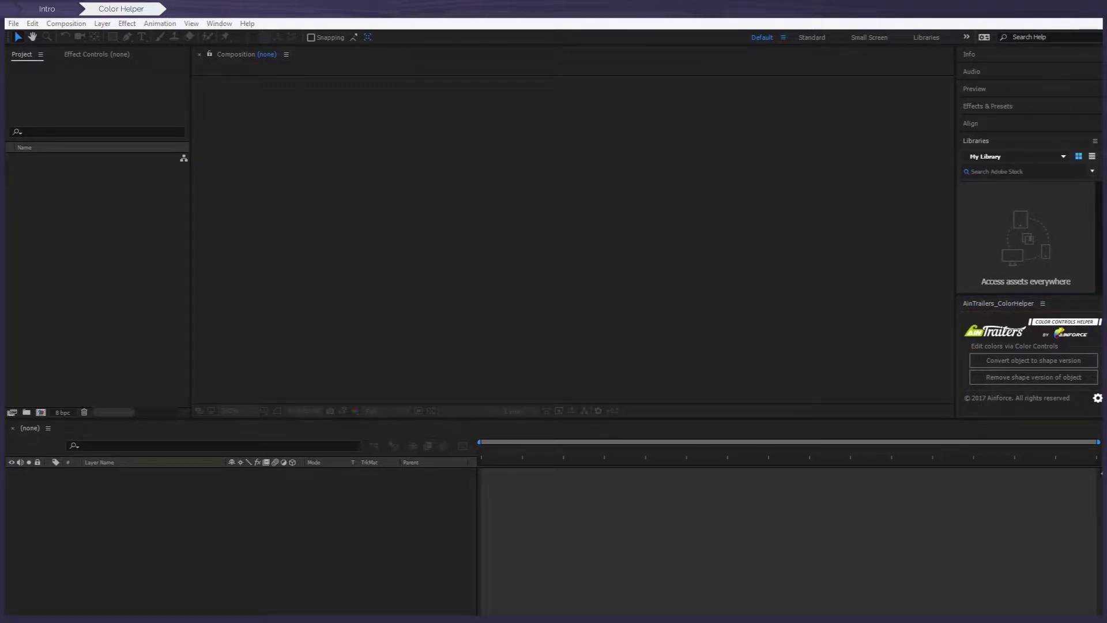
# Browse 05-Separate-templates > 02-Object-icons > (Footage) down to the animal icons' -resources folder
pyautogui.moveTo(548, 67); pyautogui.dragTo(534, 69)
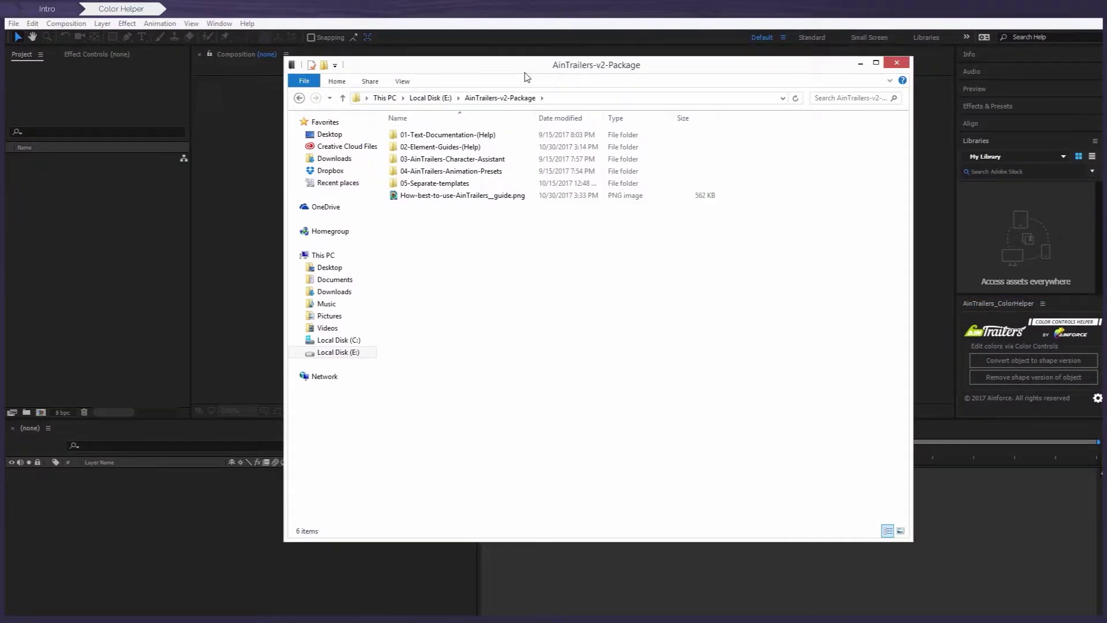
pyautogui.doubleClick(459, 183)
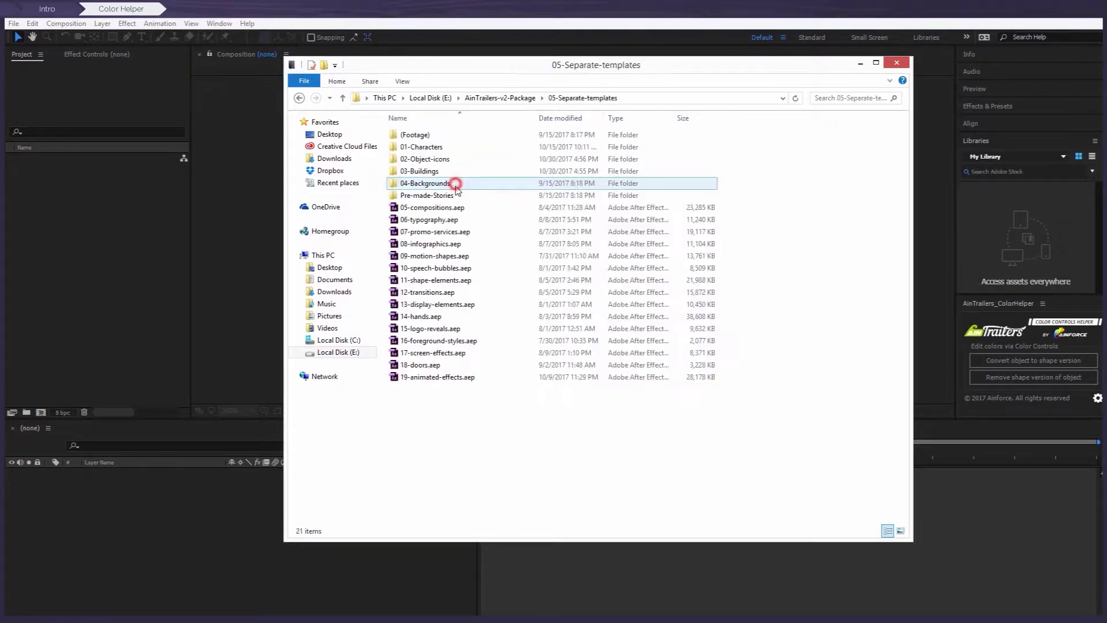
pyautogui.doubleClick(434, 160)
pyautogui.scroll(-5, 459, 220)
pyautogui.scroll(5, 455, 219)
pyautogui.click(424, 136)
pyautogui.doubleClick(425, 137)
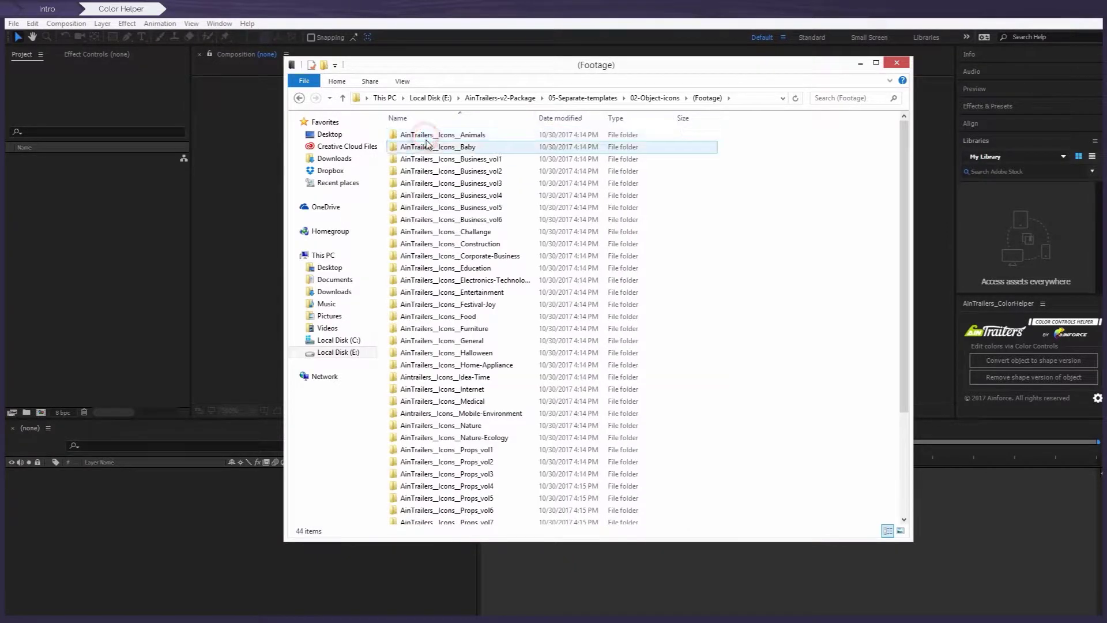
pyautogui.doubleClick(434, 136)
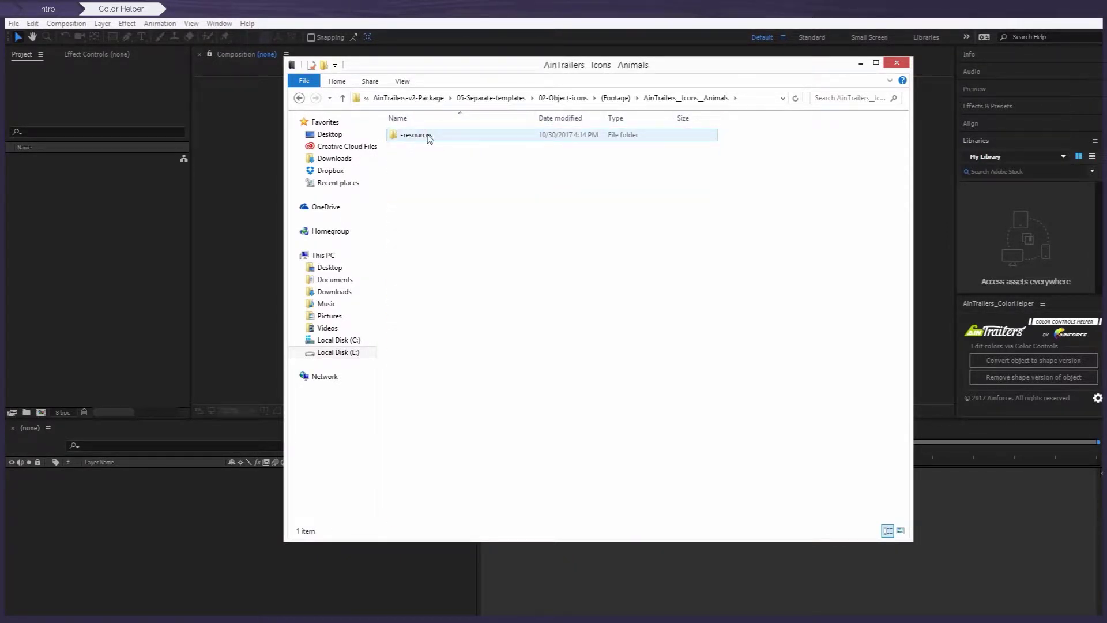
pyautogui.doubleClick(421, 136)
# Go back up to the (Footage) folder and move the Explorer window aside
pyautogui.scroll(-7, 438, 230)
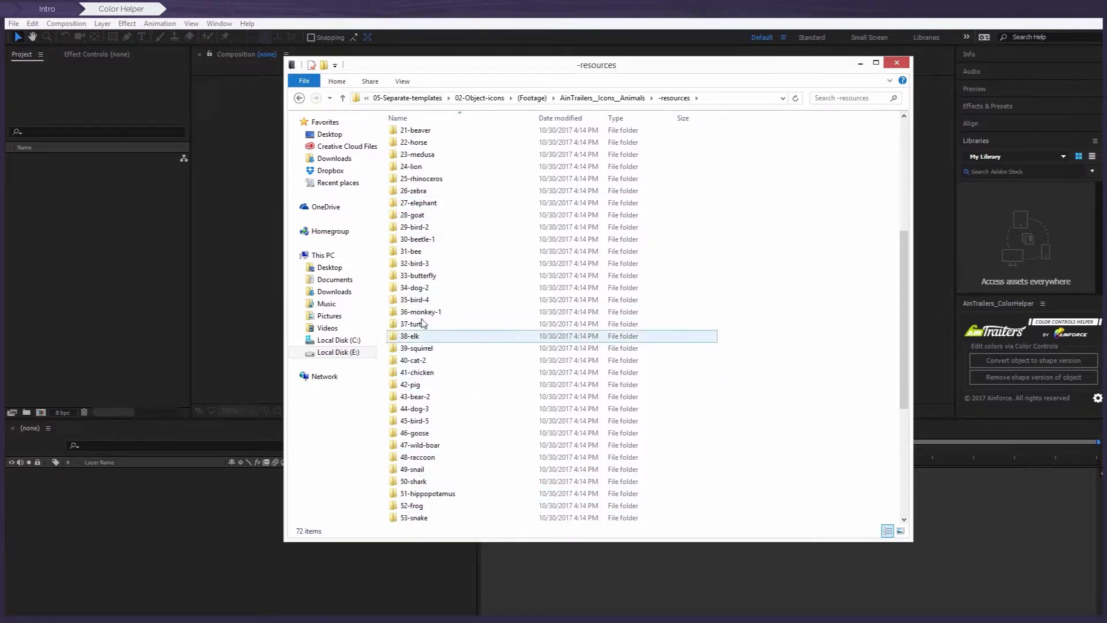
pyautogui.scroll(7, 433, 304)
pyautogui.click(299, 98)
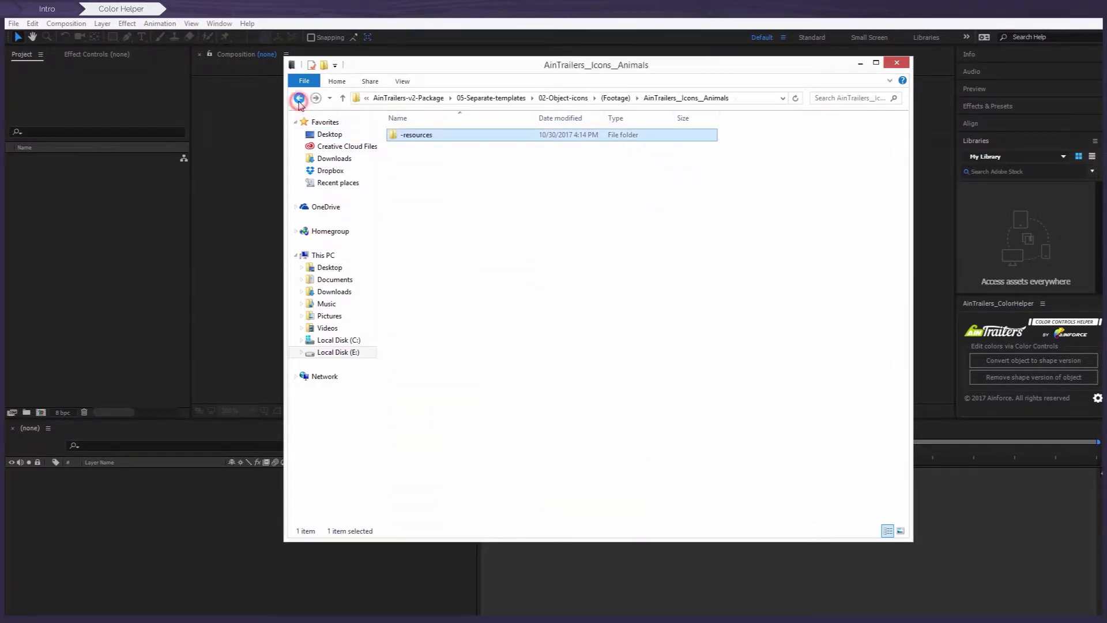
pyautogui.click(299, 98)
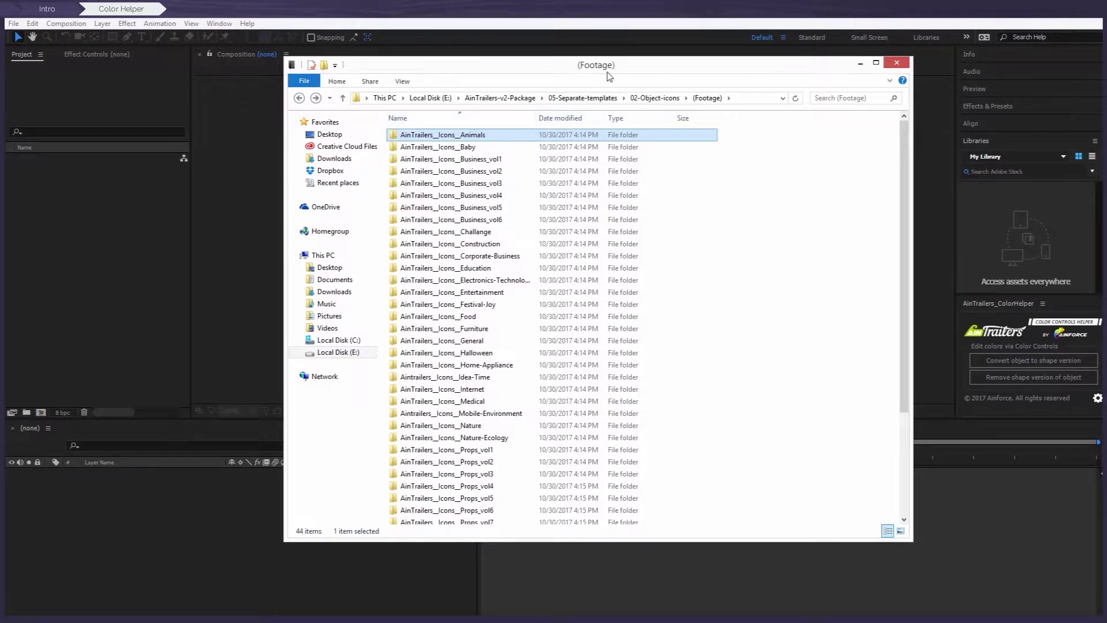
pyautogui.moveTo(615, 66); pyautogui.dragTo(166, 79)
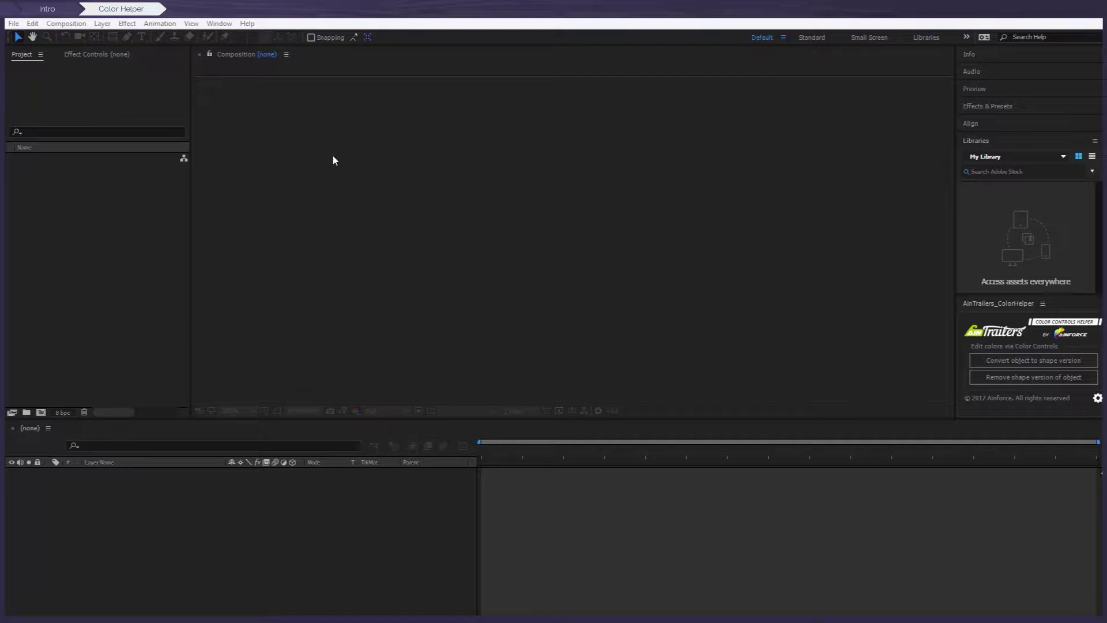
# Import 41-icons__festival-joy.aep from 05-Separate-templates > 02-Object-icons into the project
pyautogui.rightClick(112, 261)
pyautogui.moveTo(240, 315)
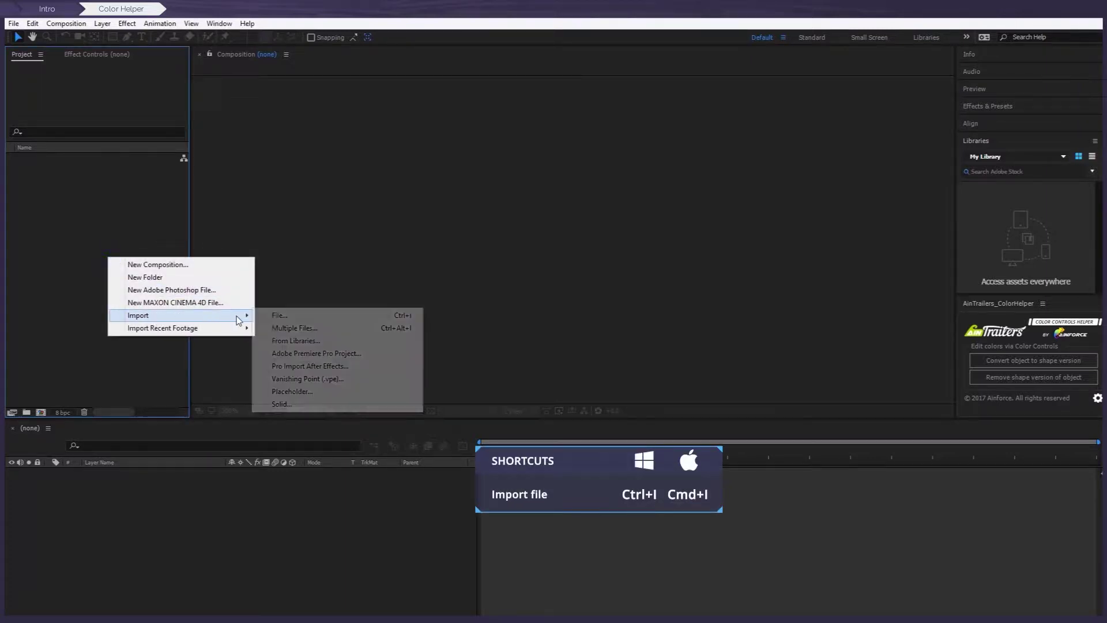
pyautogui.click(280, 317)
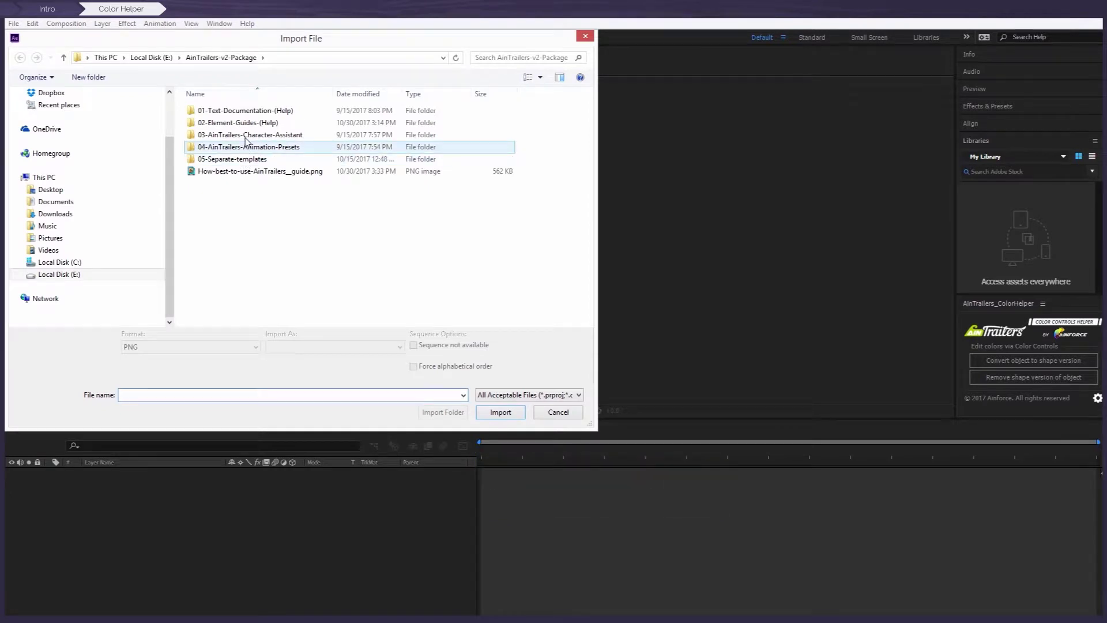
pyautogui.doubleClick(242, 159)
pyautogui.doubleClick(245, 134)
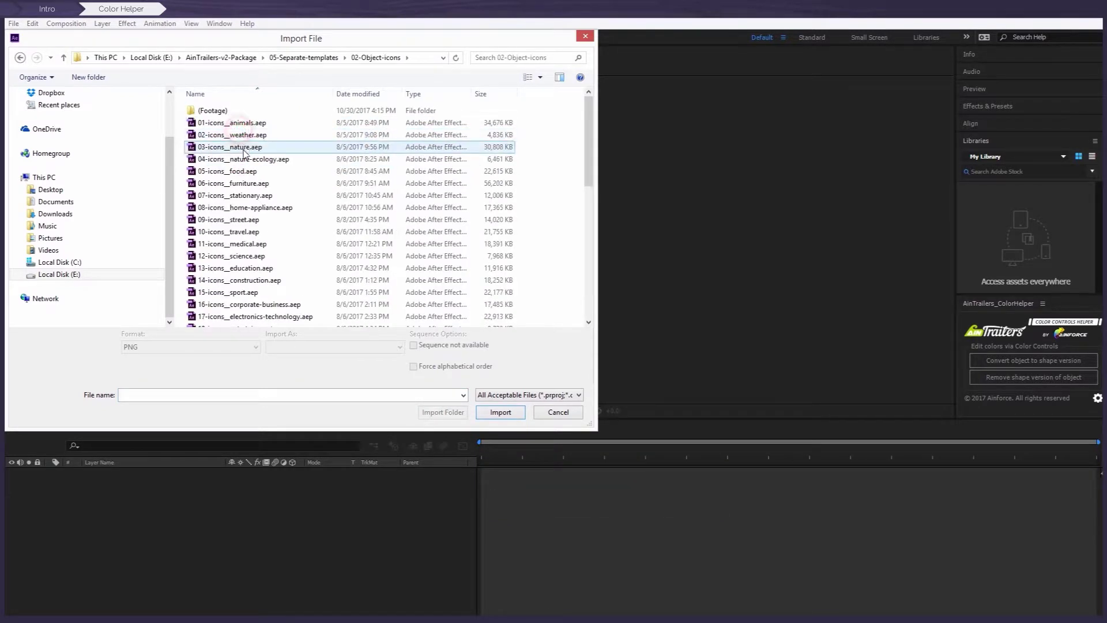
pyautogui.scroll(-8, 237, 207)
pyautogui.click(255, 283)
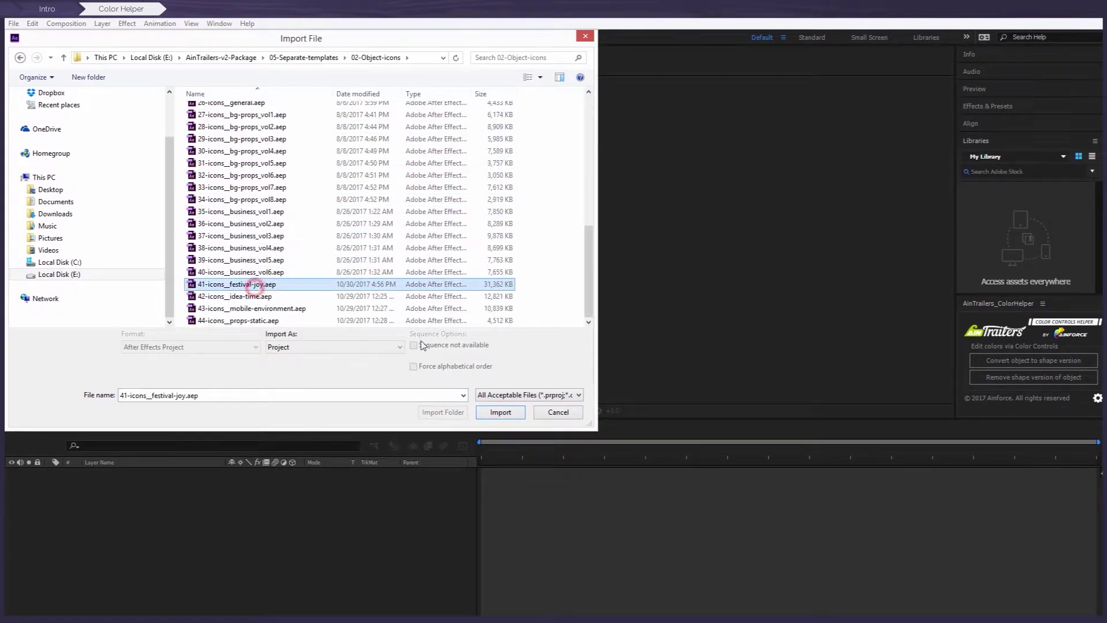
pyautogui.click(500, 412)
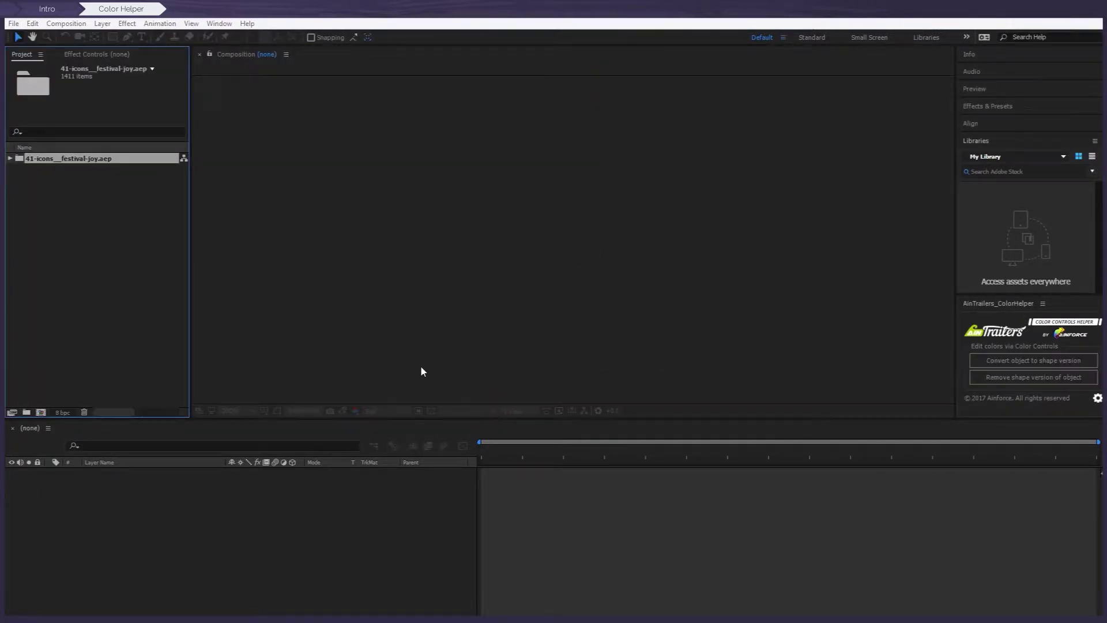
# Open the a.04-gift comp from 01-animated__icons and convert it to its shape version
pyautogui.doubleClick(62, 158)
pyautogui.doubleClick(51, 168)
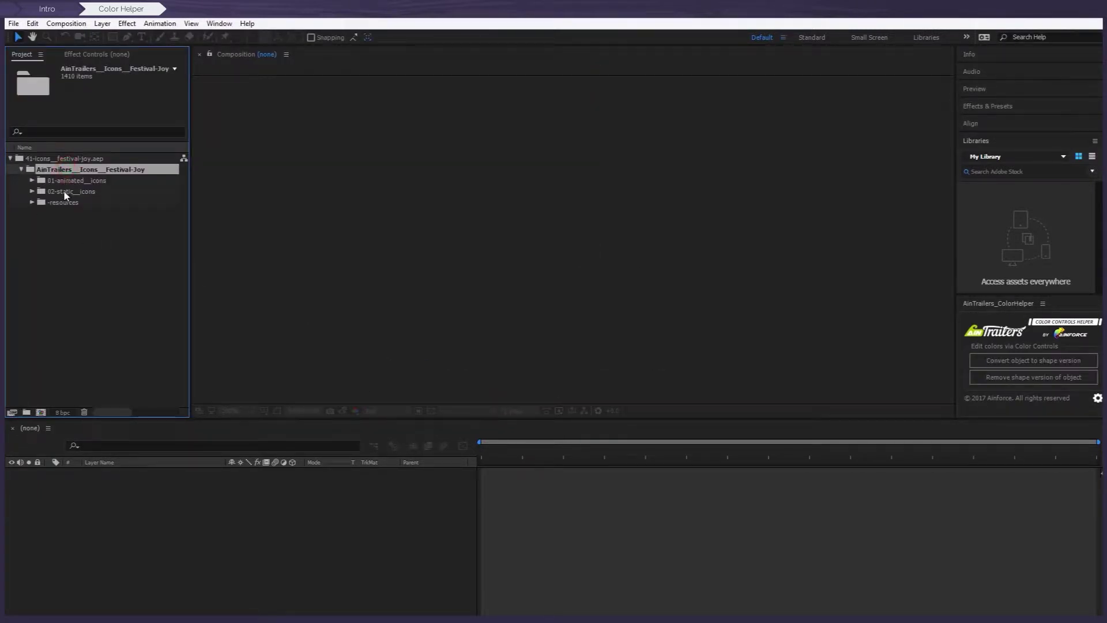
pyautogui.doubleClick(77, 203)
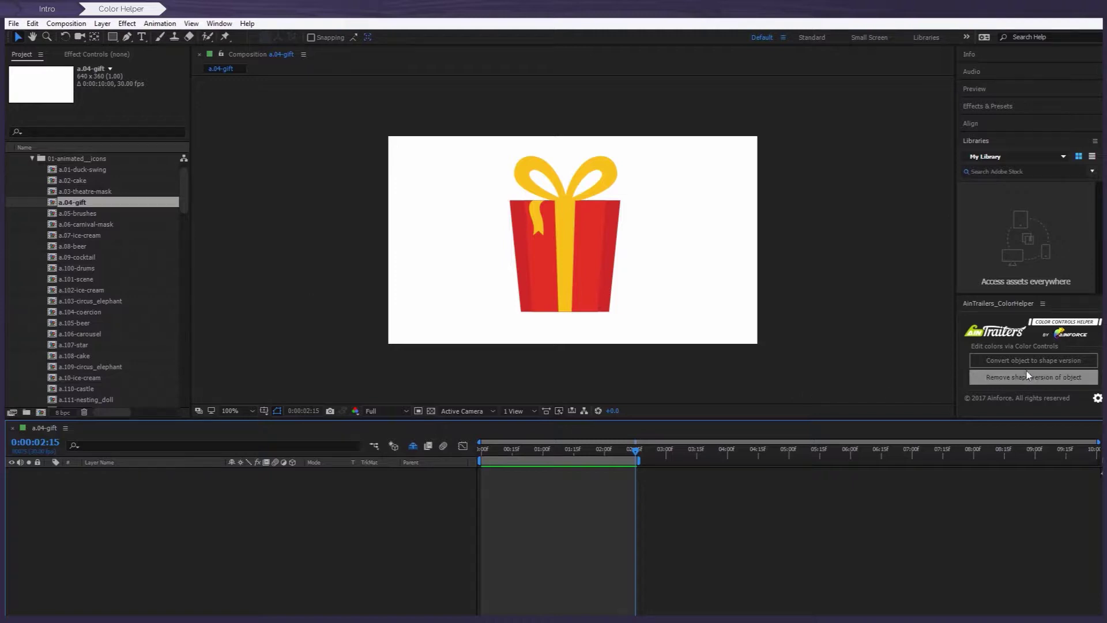
pyautogui.click(1044, 362)
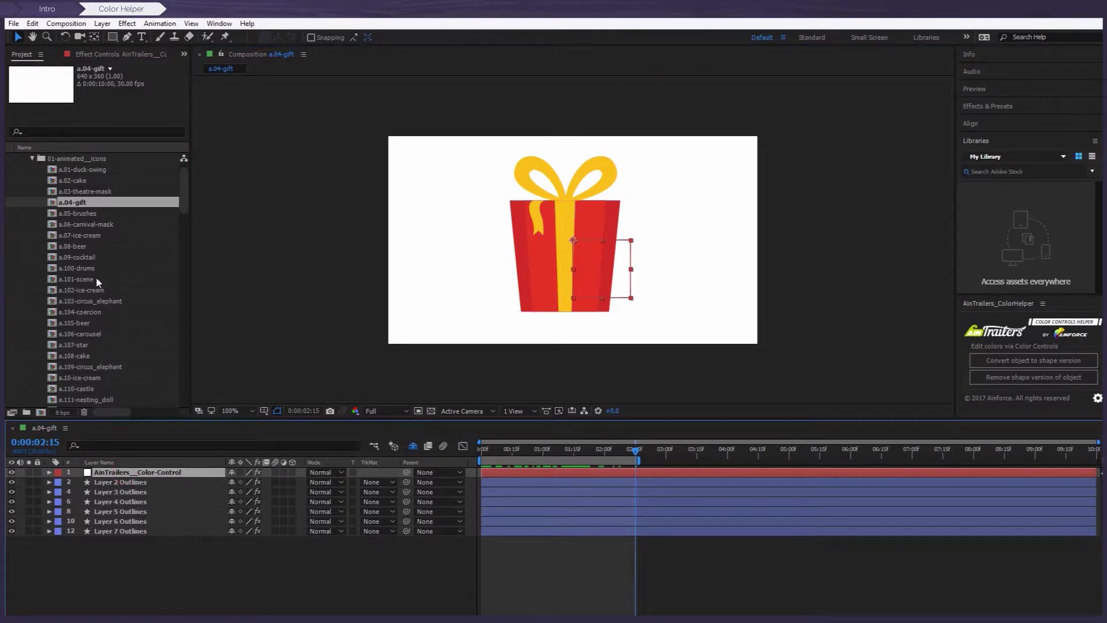
# Reveal the Color-Control layer's controls and set Color Control 1 (ribbon) to blue
pyautogui.click(131, 53)
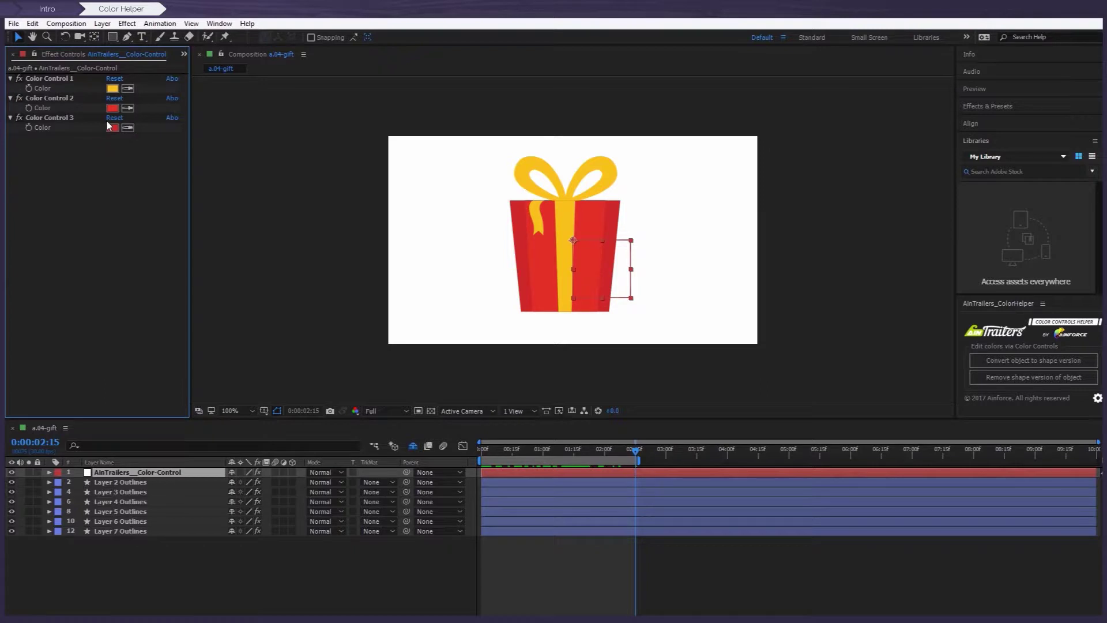
pyautogui.click(113, 89)
pyautogui.moveTo(273, 315); pyautogui.dragTo(274, 244)
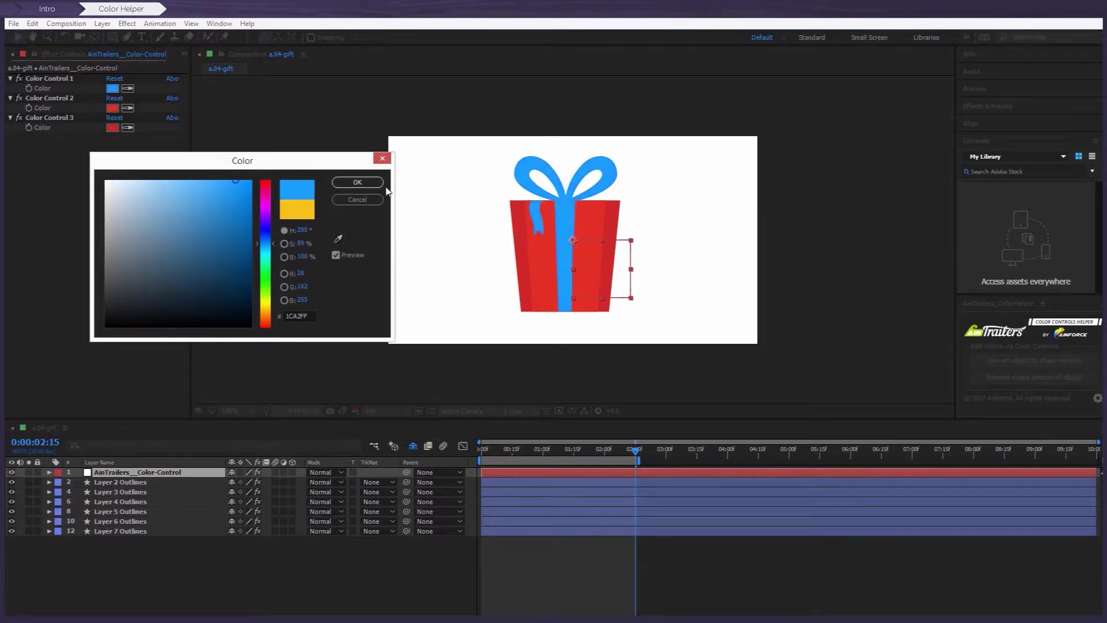
pyautogui.click(369, 183)
# Make Color Control 2 bright yellow for the box and sample that yellow into Color Control 3
pyautogui.click(112, 108)
pyautogui.moveTo(267, 299)
pyautogui.mouseDown()
pyautogui.moveTo(275, 268)
pyautogui.moveTo(275, 298)
pyautogui.mouseUp()
pyautogui.moveTo(213, 210); pyautogui.dragTo(201, 169)
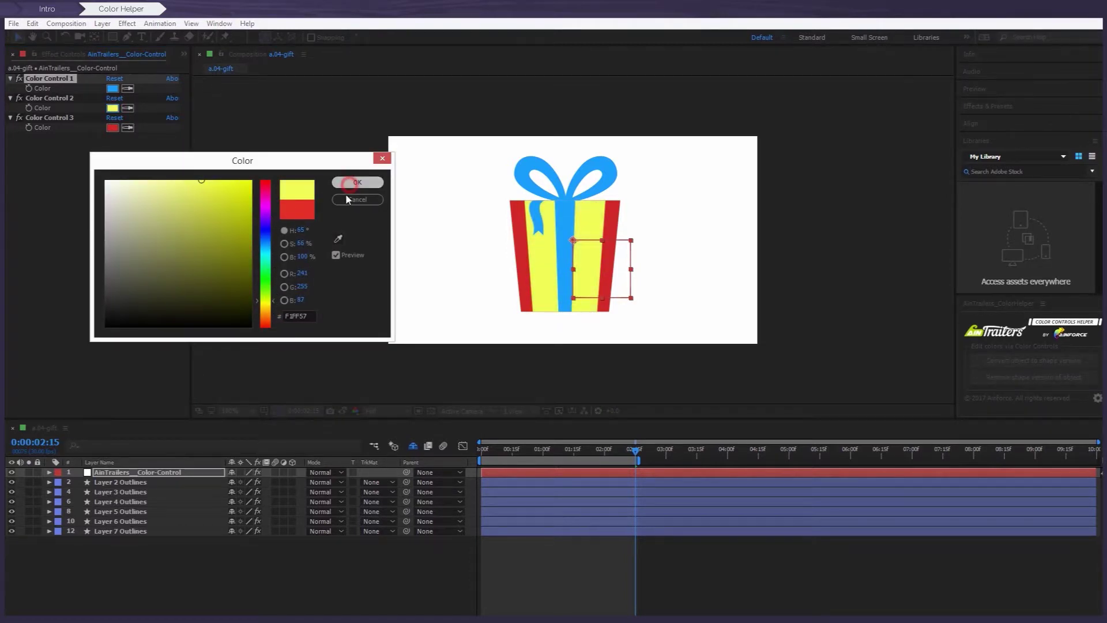
pyautogui.click(357, 183)
pyautogui.click(127, 127)
pyautogui.click(536, 254)
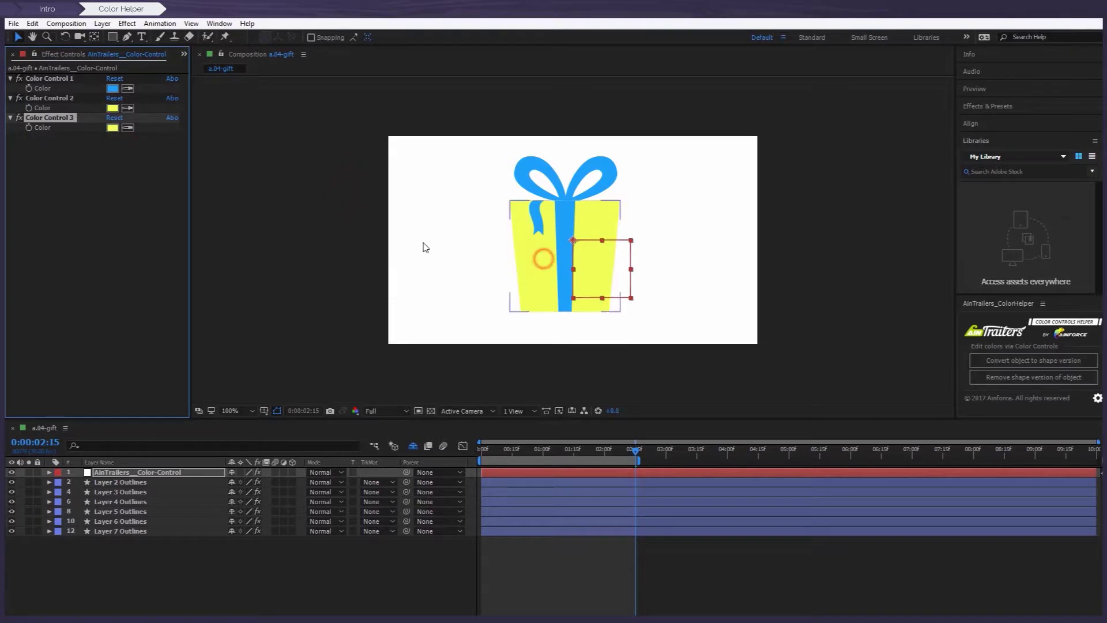
# Brighten Color Control 2's yellow and scrub the playhead back to the start
pyautogui.click(113, 108)
pyautogui.moveTo(202, 184)
pyautogui.mouseDown()
pyautogui.moveTo(182, 180)
pyautogui.moveTo(246, 184)
pyautogui.moveTo(213, 187)
pyautogui.mouseUp()
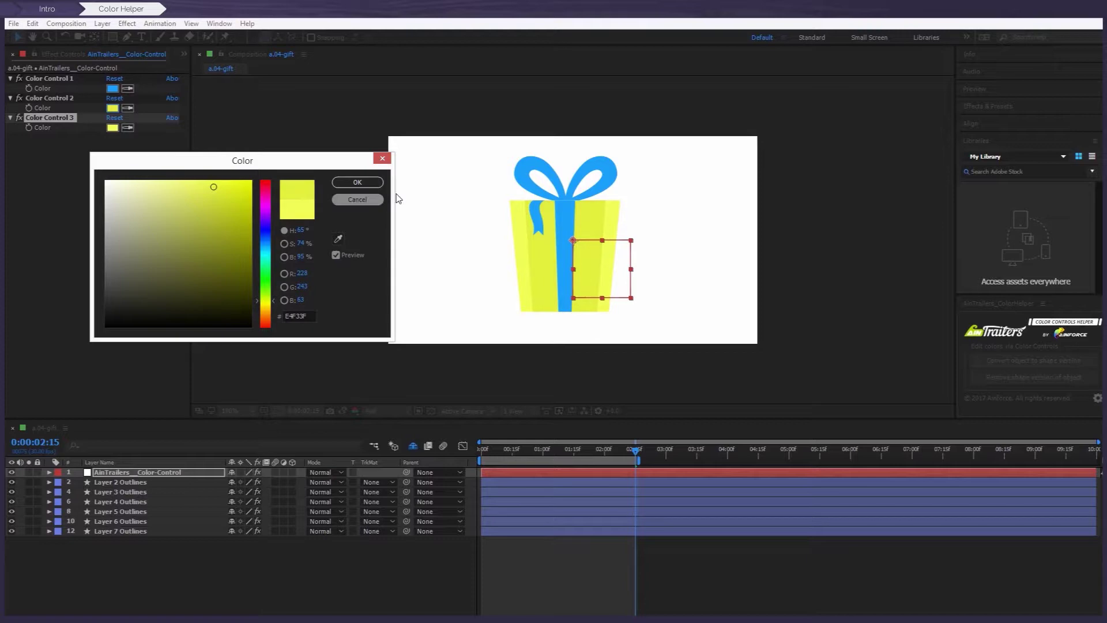
pyautogui.click(357, 183)
pyautogui.moveTo(630, 454); pyautogui.dragTo(487, 450)
# Preview the gift animation, then open s.72-butterfly and convert it to its shape version
pyautogui.press('space')
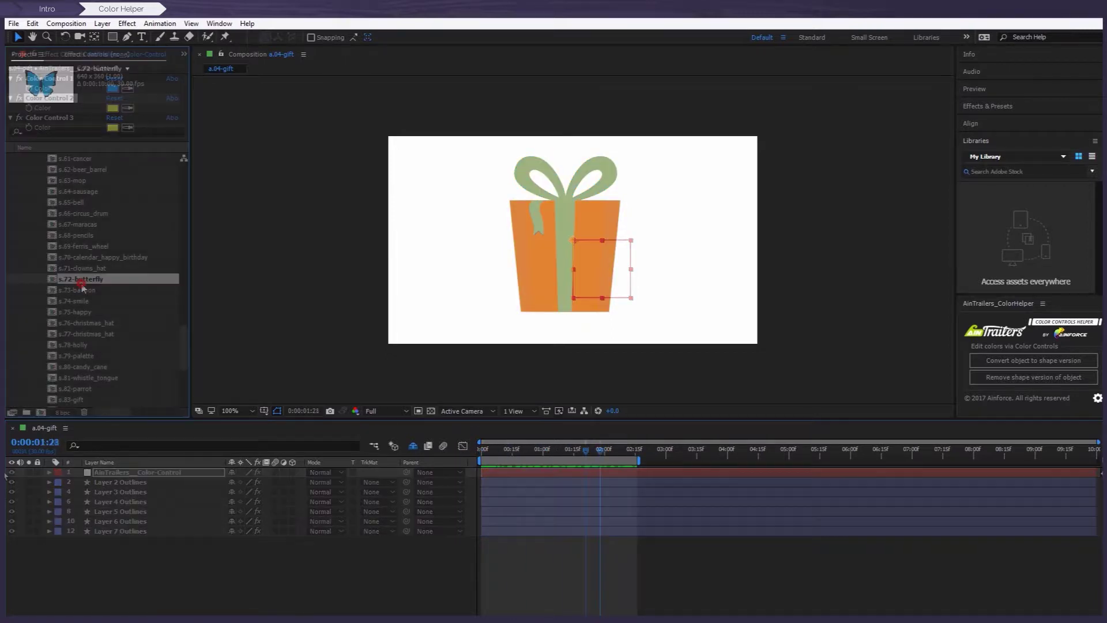
pyautogui.doubleClick(81, 281)
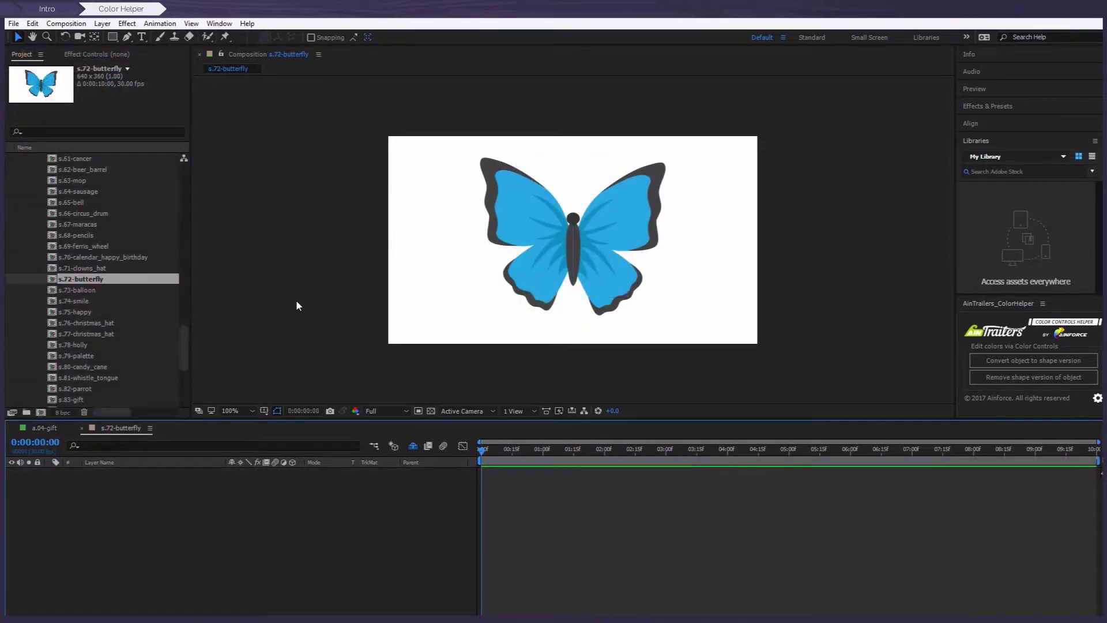
pyautogui.click(1034, 360)
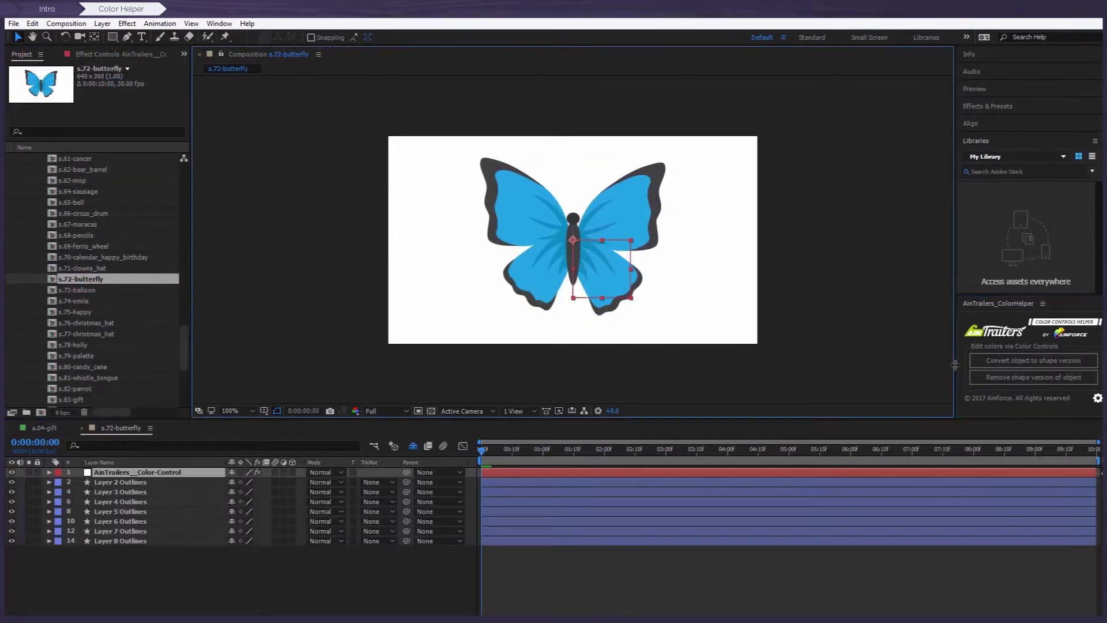
pyautogui.click(127, 55)
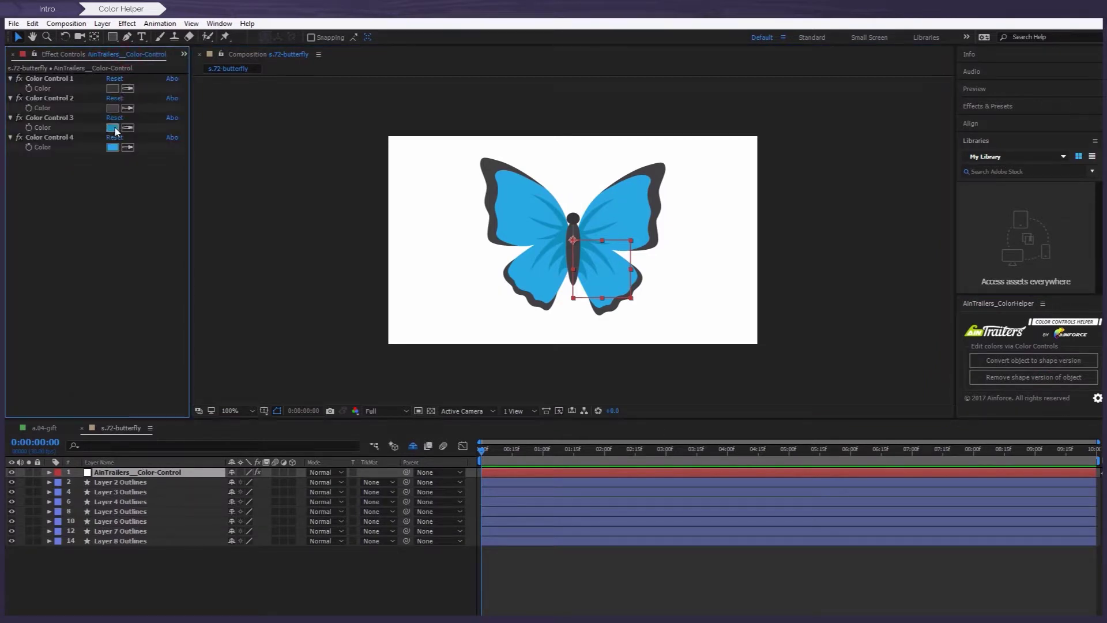
# Set Color Control 4 (wings) and Color Control 3 (veins) to green
pyautogui.click(112, 147)
pyautogui.moveTo(273, 249); pyautogui.dragTo(274, 274)
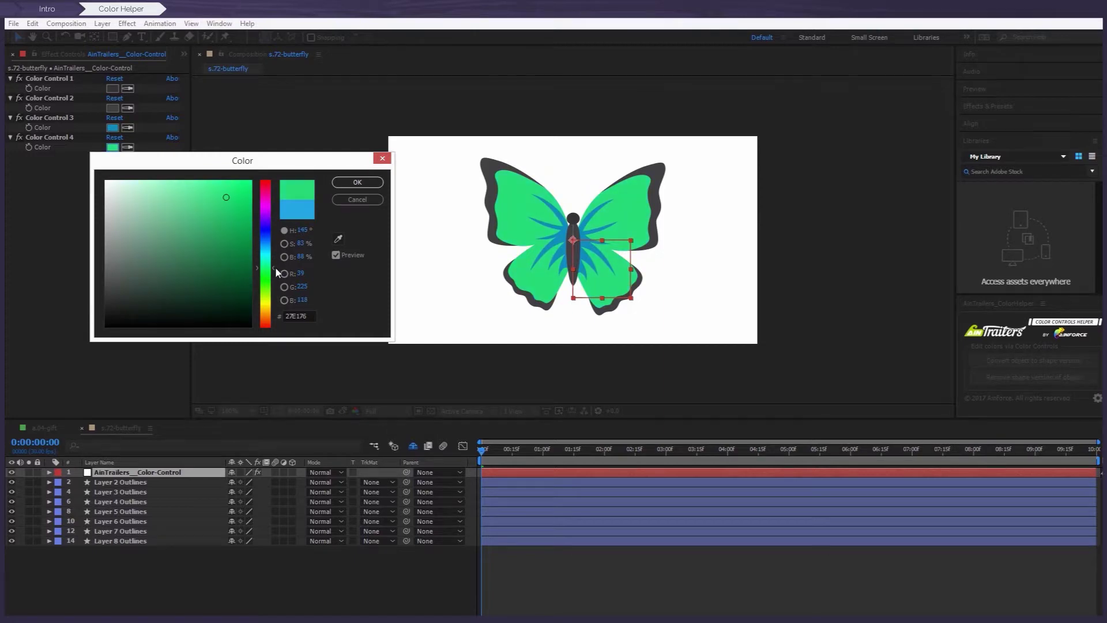
pyautogui.click(358, 182)
pyautogui.click(128, 127)
pyautogui.click(112, 147)
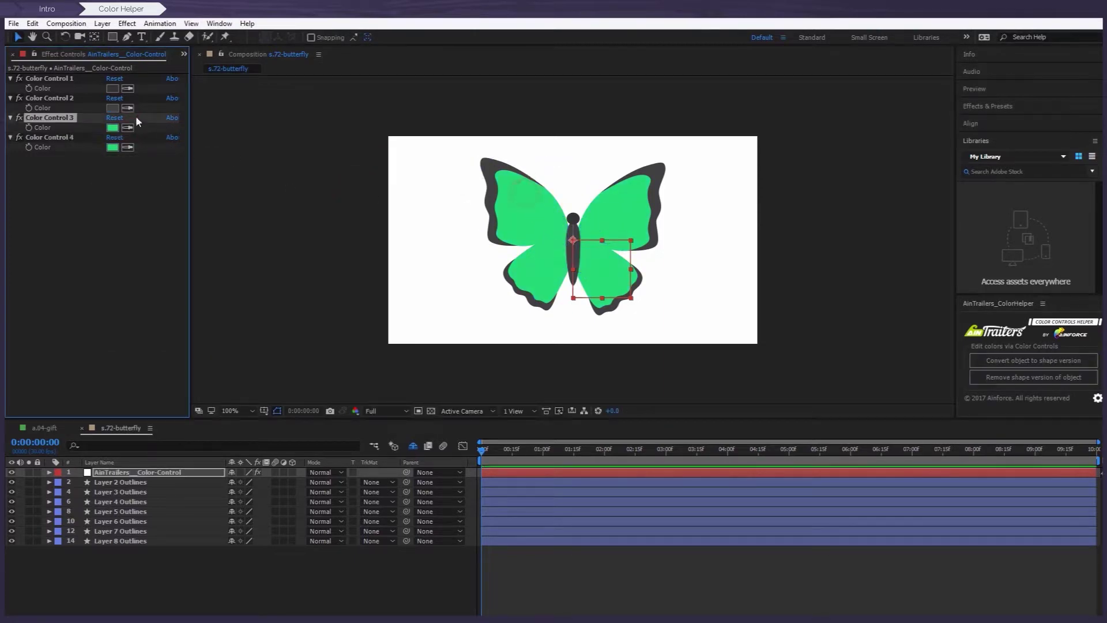
pyautogui.click(112, 127)
pyautogui.press('Return')
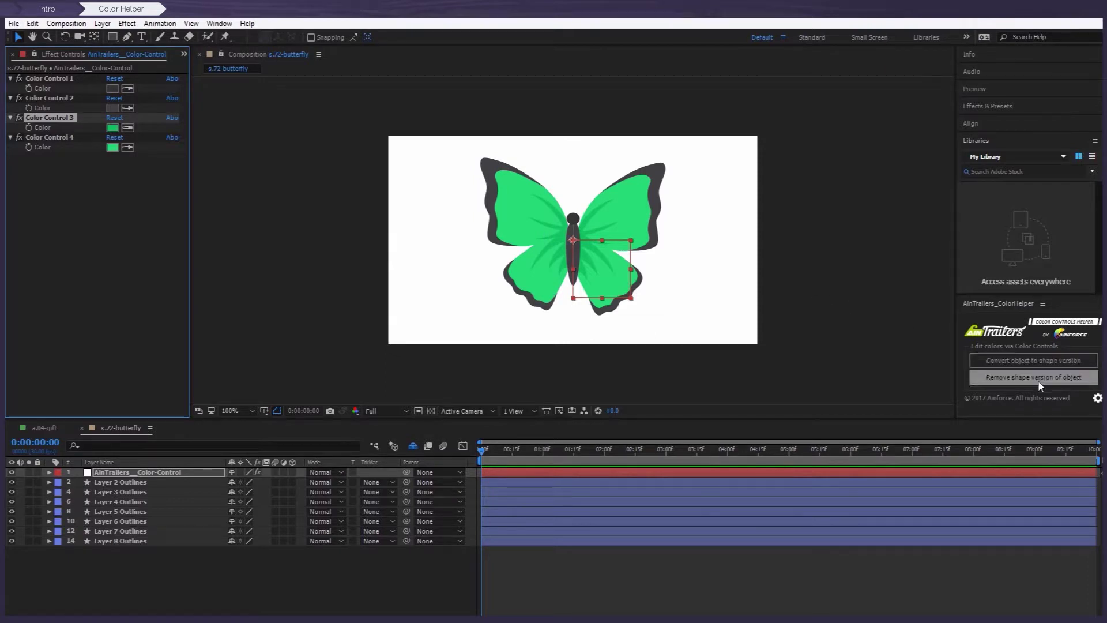
# Remove the butterfly's shape version, confirm the notice, and return to the Project list
pyautogui.click(1015, 377)
pyautogui.click(649, 366)
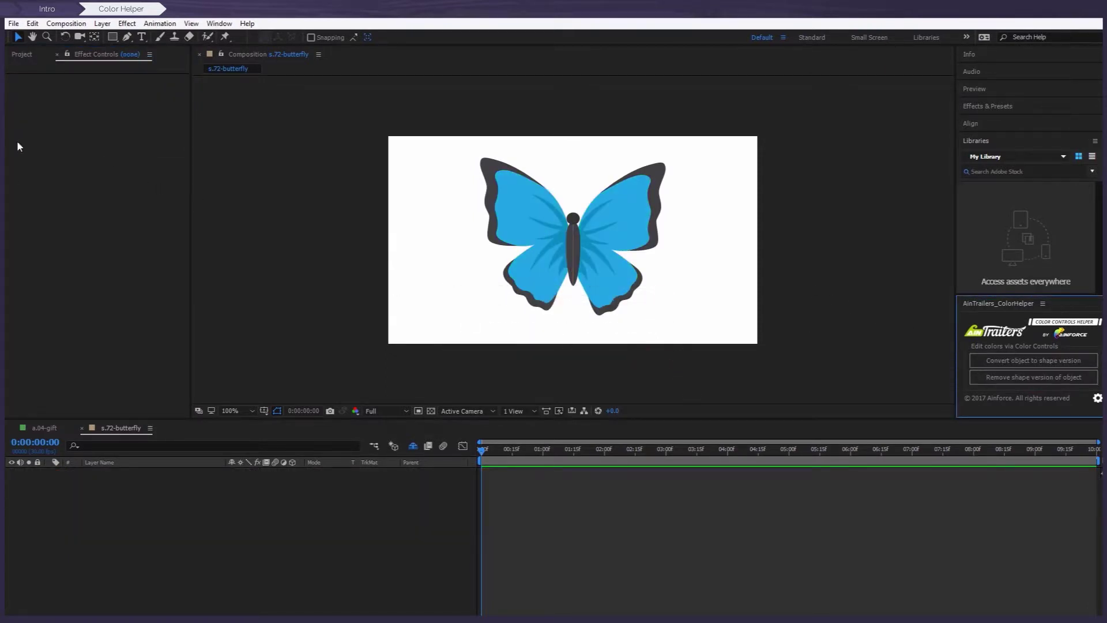
pyautogui.click(24, 55)
pyautogui.scroll(15, 51, 225)
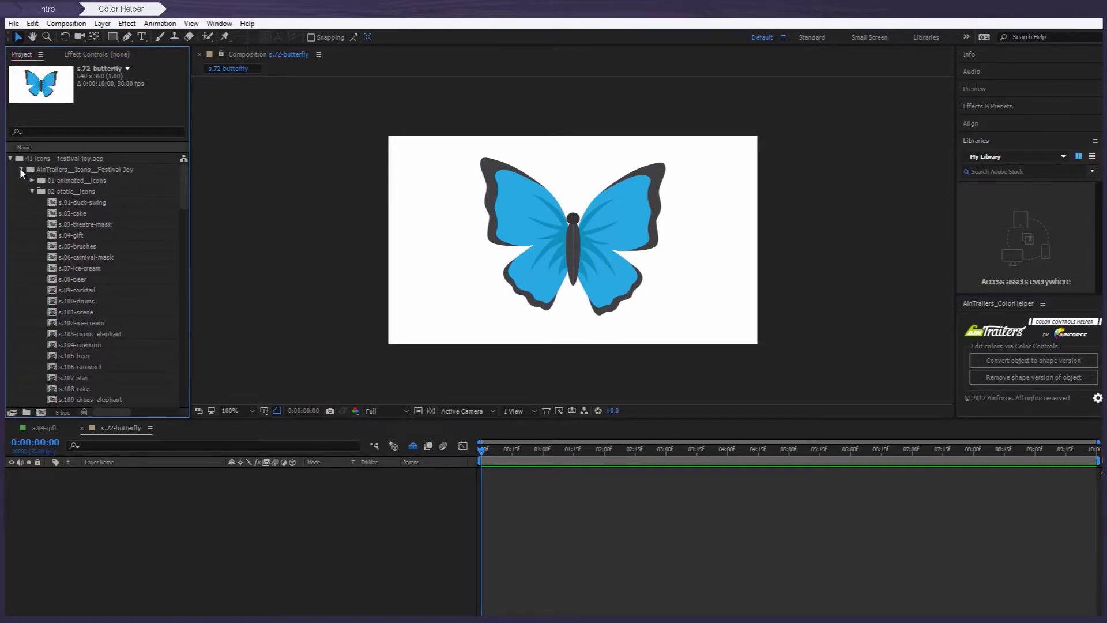
# Import 01-buildings__city.aep from 05-Separate-templates > 03-Buildings into the project
pyautogui.click(11, 159)
pyautogui.click(44, 200)
pyautogui.rightClick(45, 202)
pyautogui.moveTo(100, 263)
pyautogui.click(229, 258)
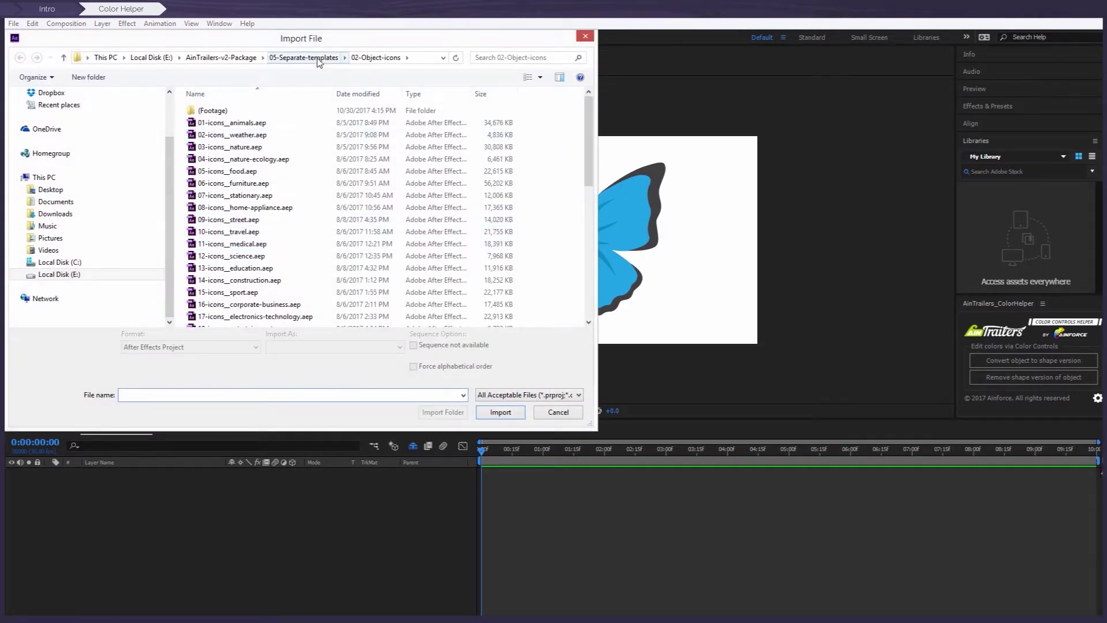
pyautogui.click(311, 57)
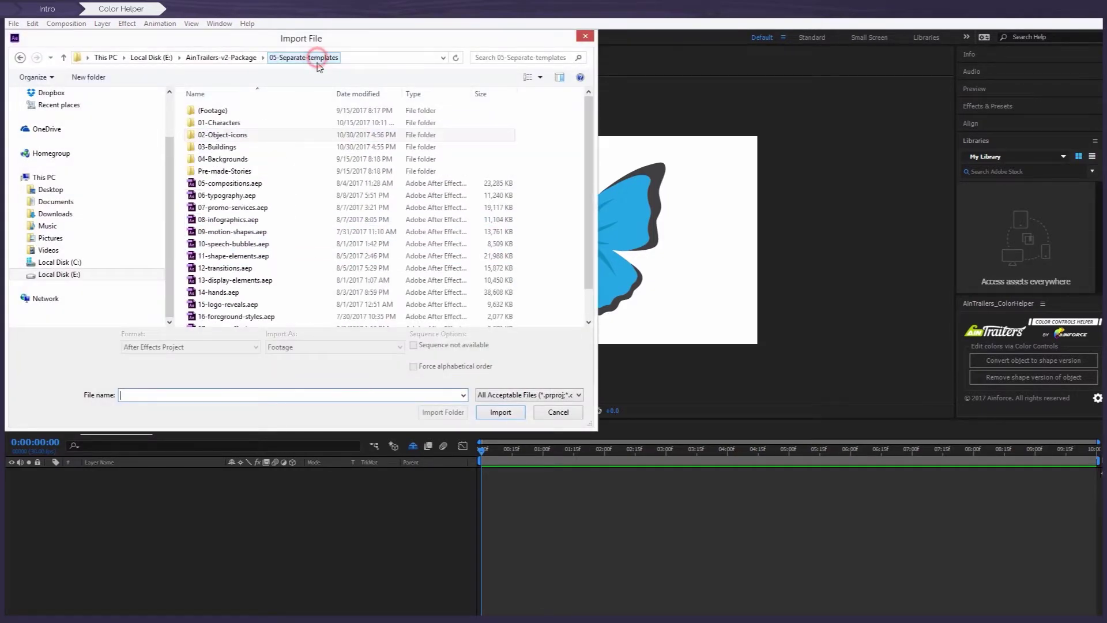
pyautogui.doubleClick(236, 148)
pyautogui.click(255, 123)
pyautogui.click(500, 413)
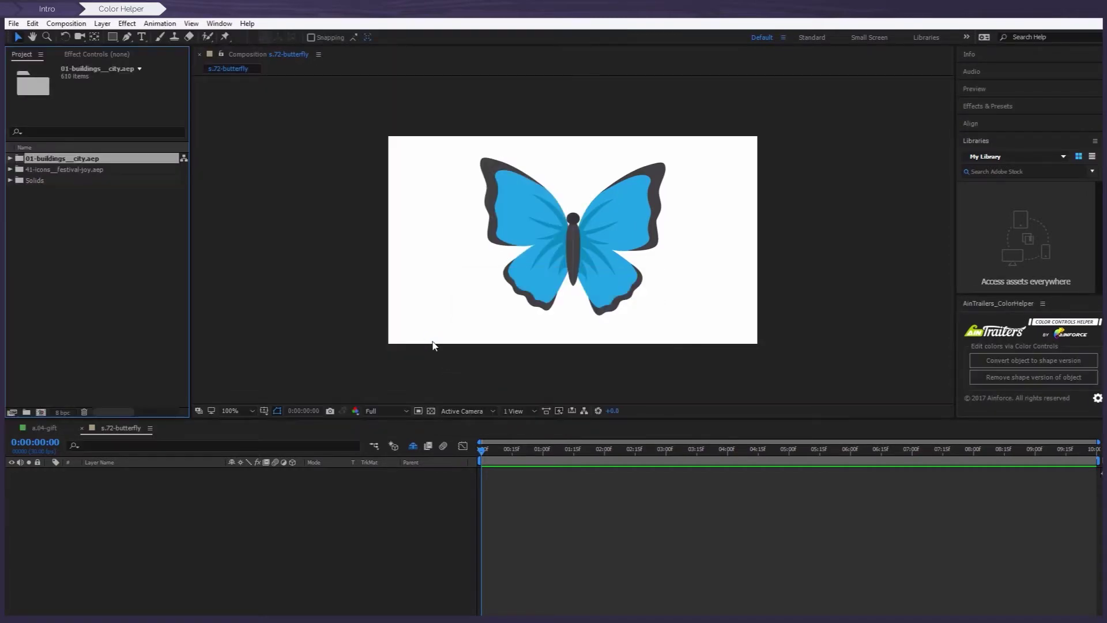
# Open s.13-skyscraper-13 from 02-static__buildings and convert it to its shape version
pyautogui.doubleClick(83, 160)
pyautogui.doubleClick(84, 168)
pyautogui.doubleClick(80, 201)
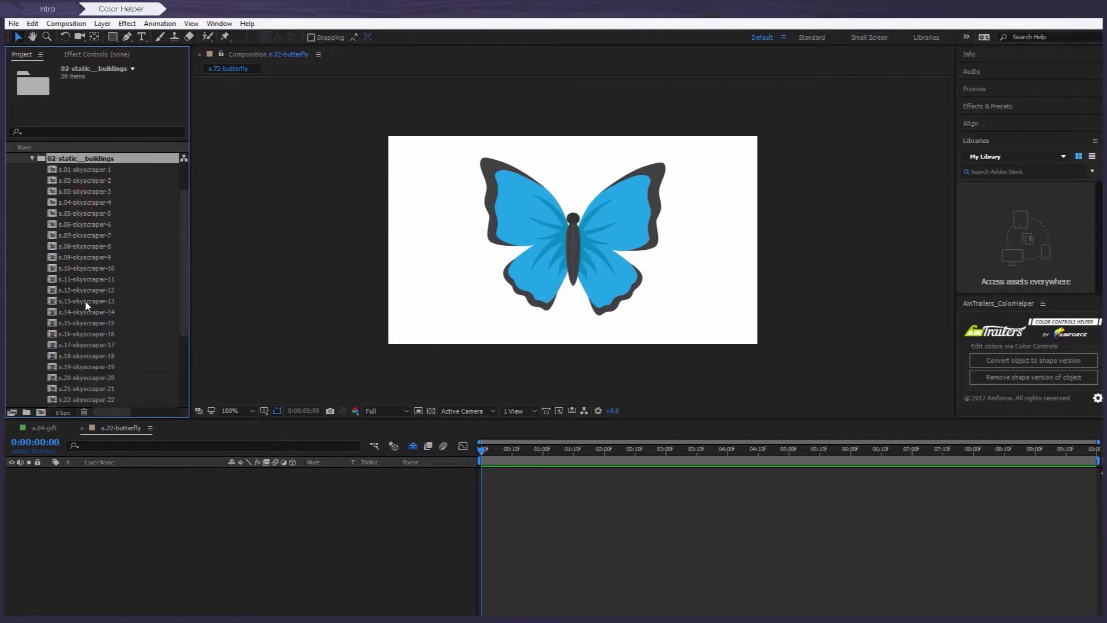
pyautogui.doubleClick(83, 300)
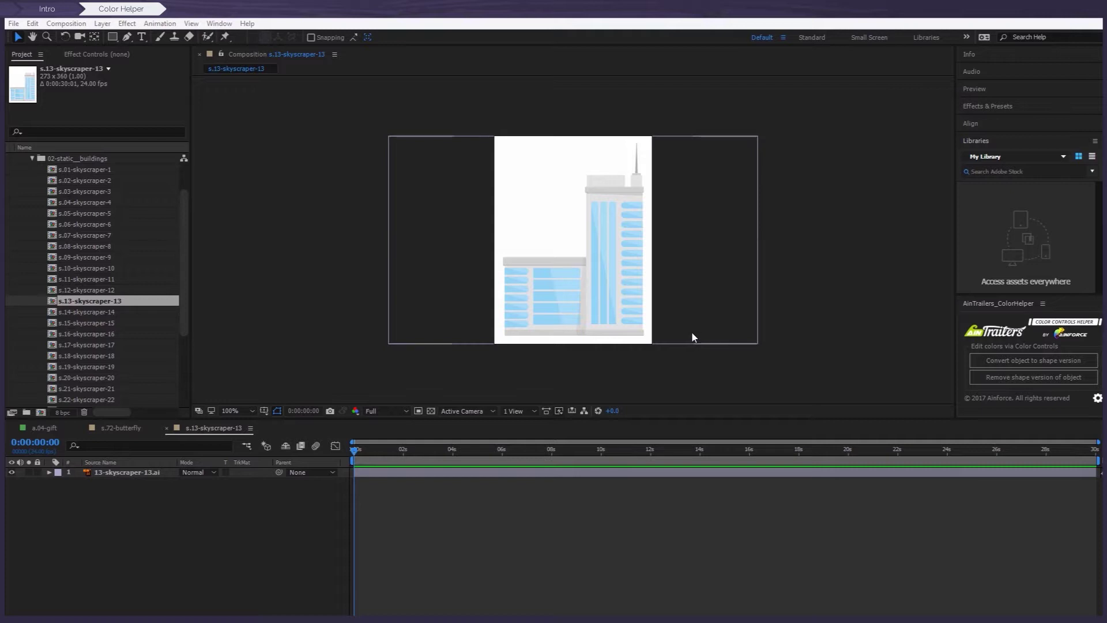
pyautogui.click(1010, 362)
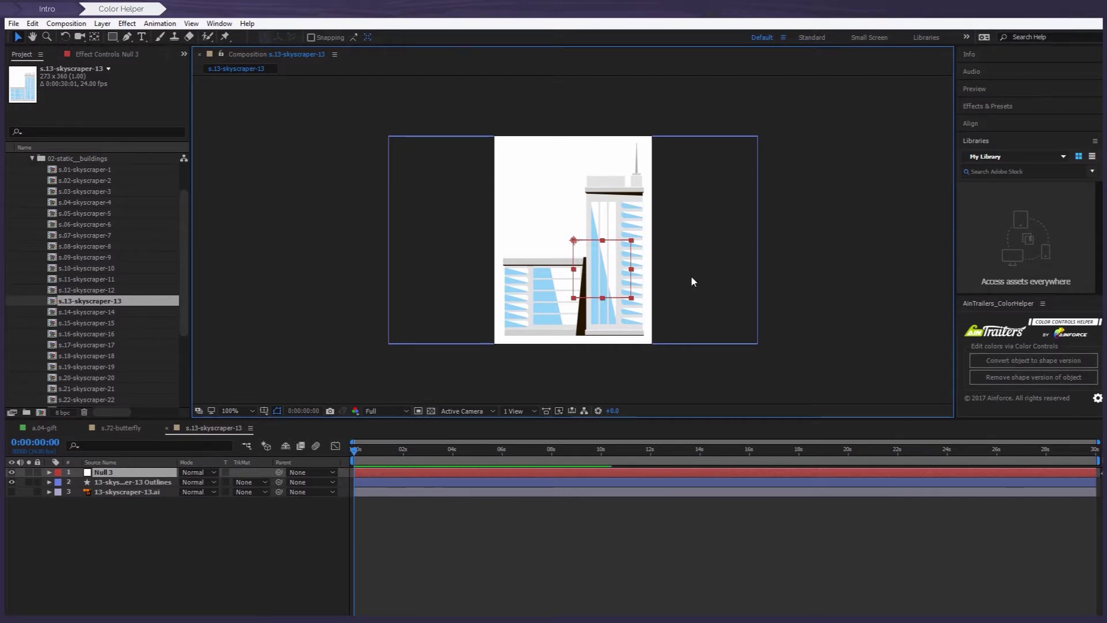
# Zoom the skyscraper to 200%, pan toward its windows, and show timeline layer names
pyautogui.press('.')
pyautogui.moveTo(673, 255); pyautogui.dragTo(651, 240)
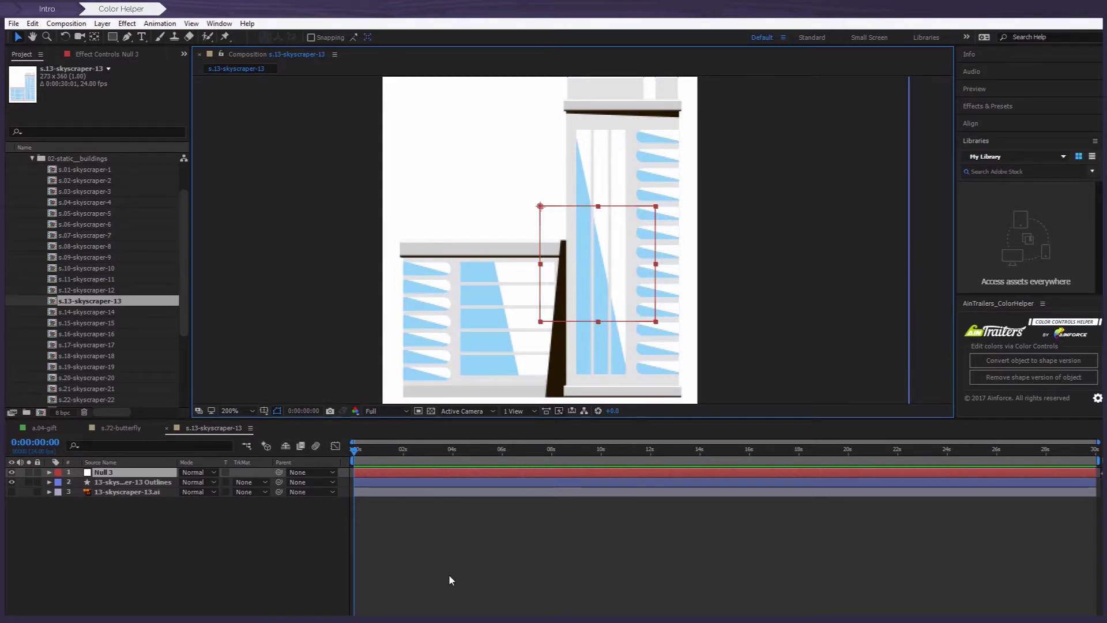
pyautogui.click(102, 462)
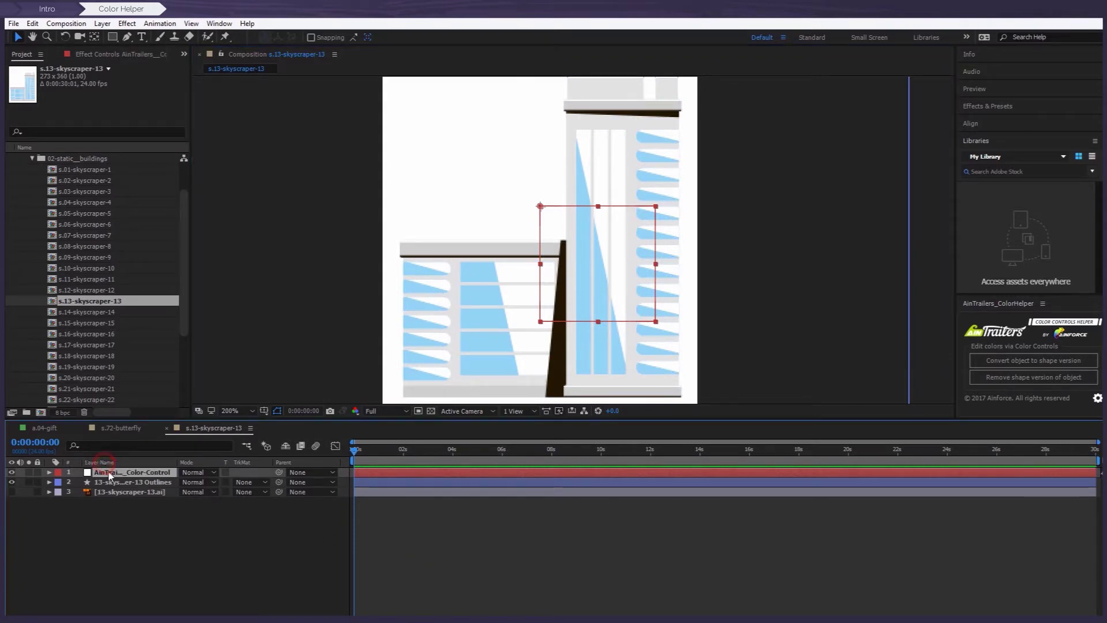
# Change Color Control 5 to purple so the skyscraper's blue windows turn purple
pyautogui.click(111, 54)
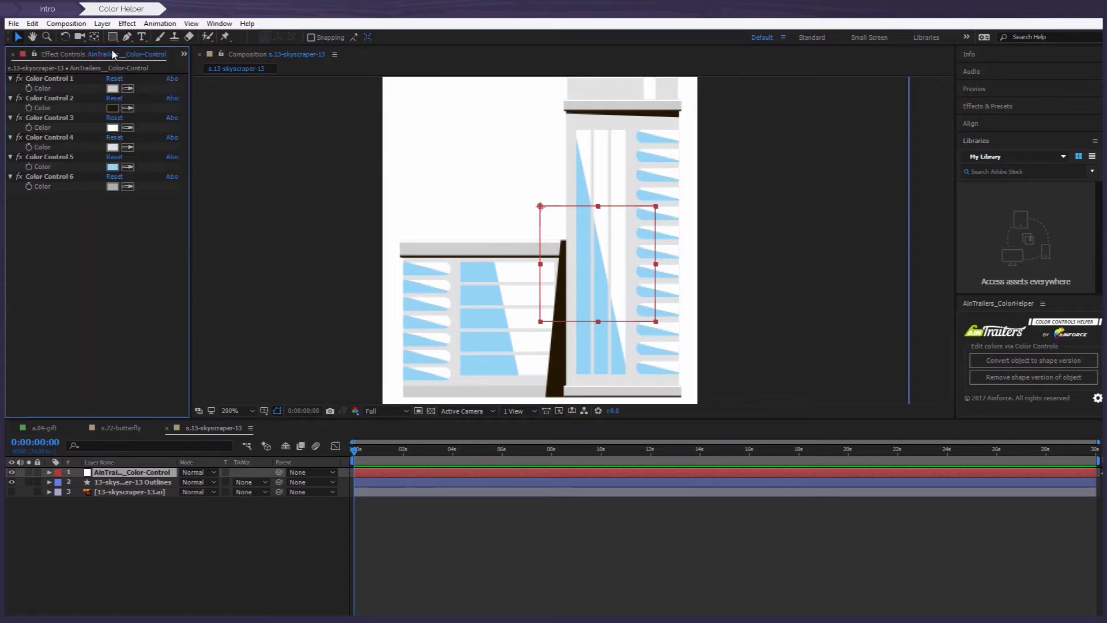
pyautogui.click(128, 167)
pyautogui.click(112, 167)
pyautogui.moveTo(273, 245); pyautogui.dragTo(272, 218)
pyautogui.click(358, 181)
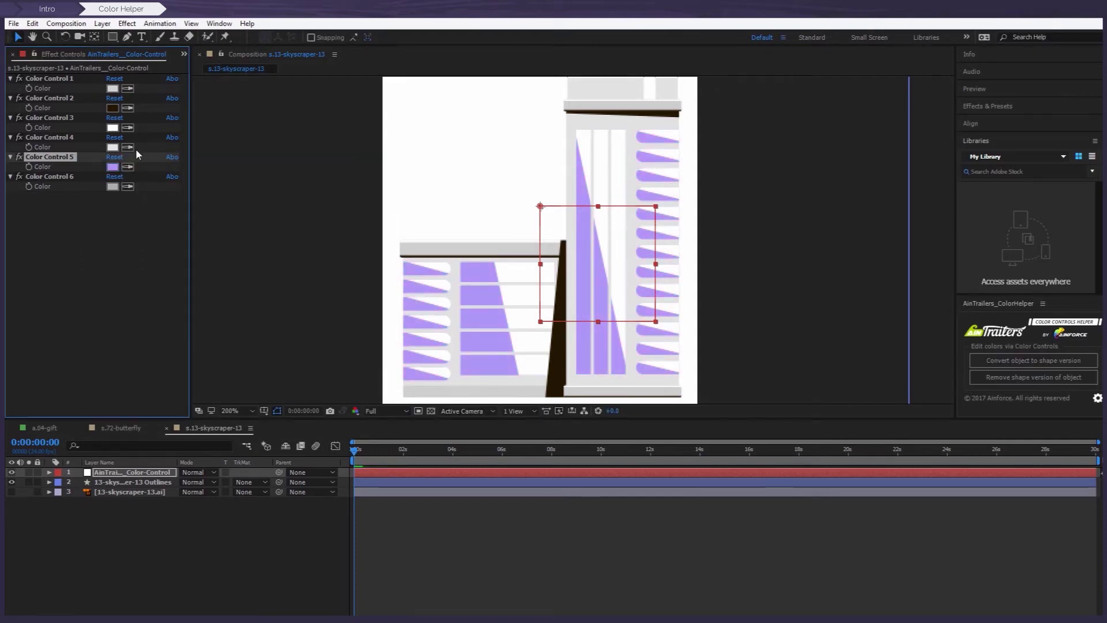
# Sample the purple window colour into Color Control 3 and make it lighter
pyautogui.click(486, 291)
pyautogui.click(112, 127)
pyautogui.moveTo(155, 182); pyautogui.dragTo(106, 214)
pyautogui.click(358, 182)
# Lighten Color Control 2 from dark brown to light grey and lighten Color Control 5's purple
pyautogui.click(113, 108)
pyautogui.click(358, 181)
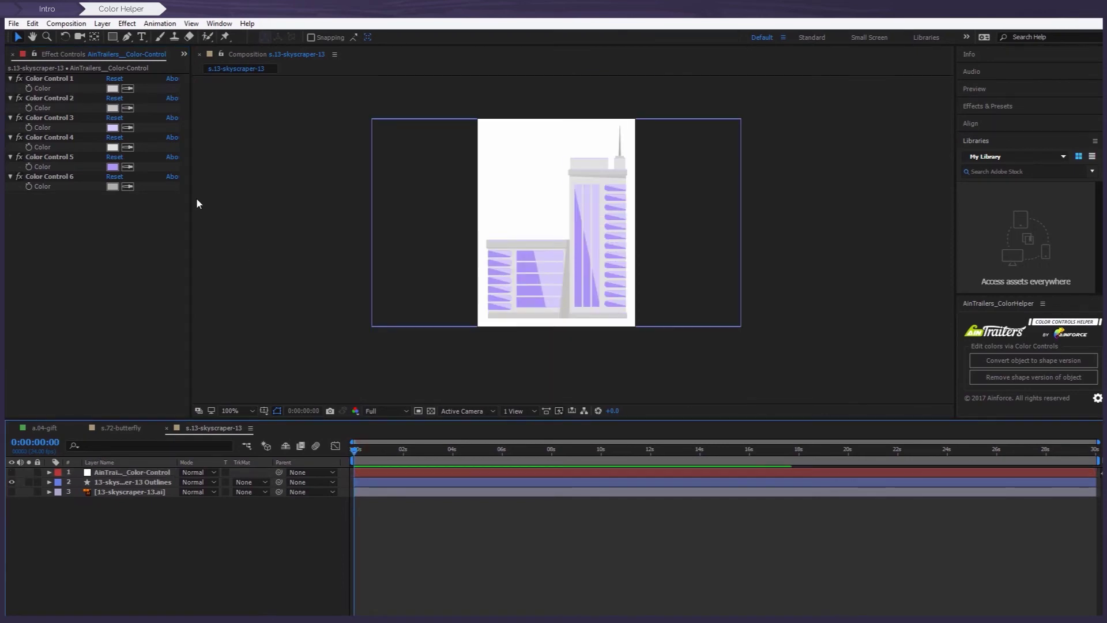
pyautogui.click(112, 167)
pyautogui.moveTo(165, 190); pyautogui.dragTo(149, 185)
pyautogui.click(369, 186)
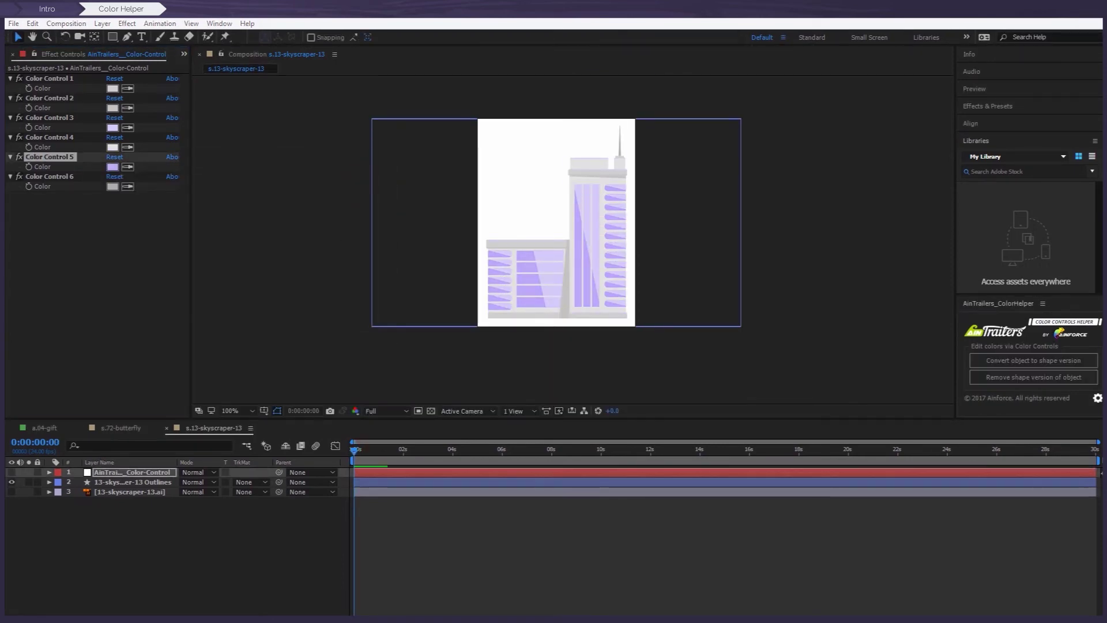